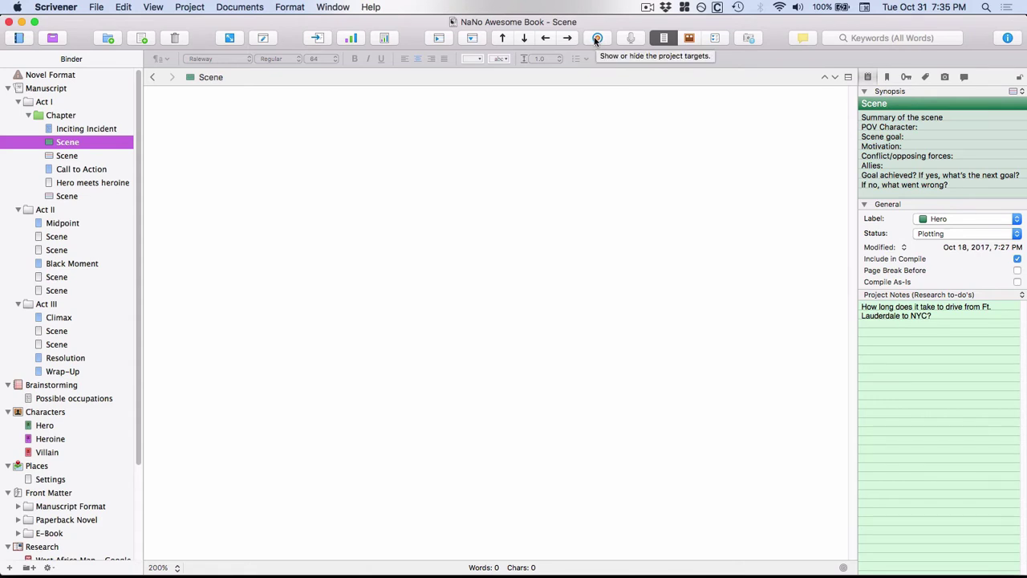
Open Project Targets and set the manuscript target to 50,000 words, leaving the session target at 0.
click(190, 7)
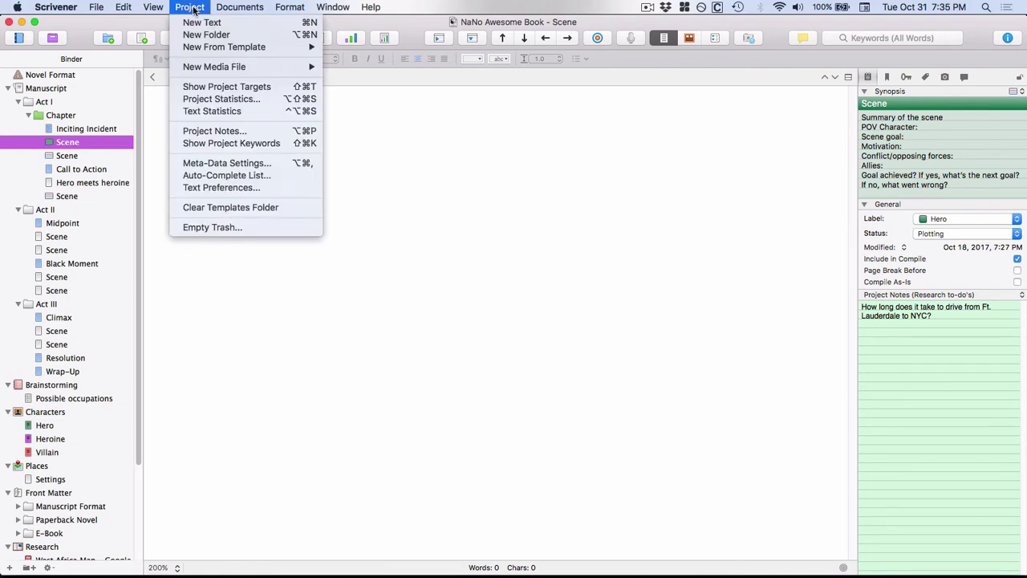
click(207, 87)
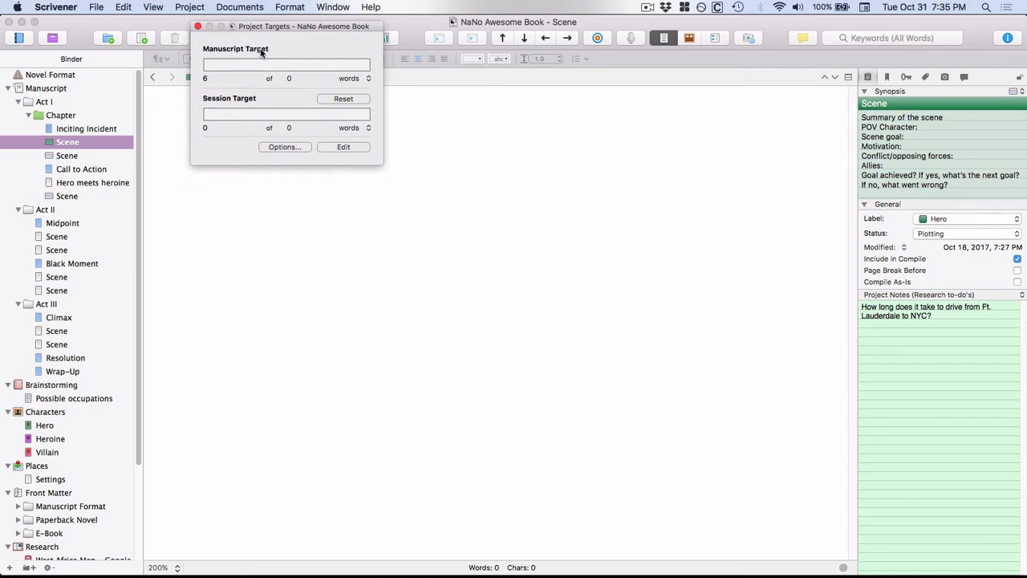
double_click(299, 81)
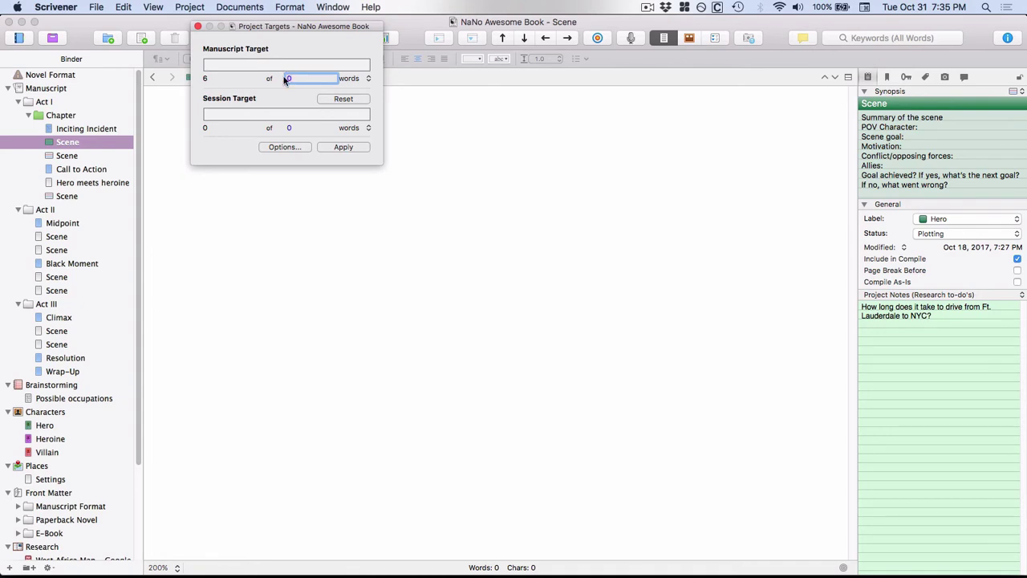
text(50000)
click(290, 128)
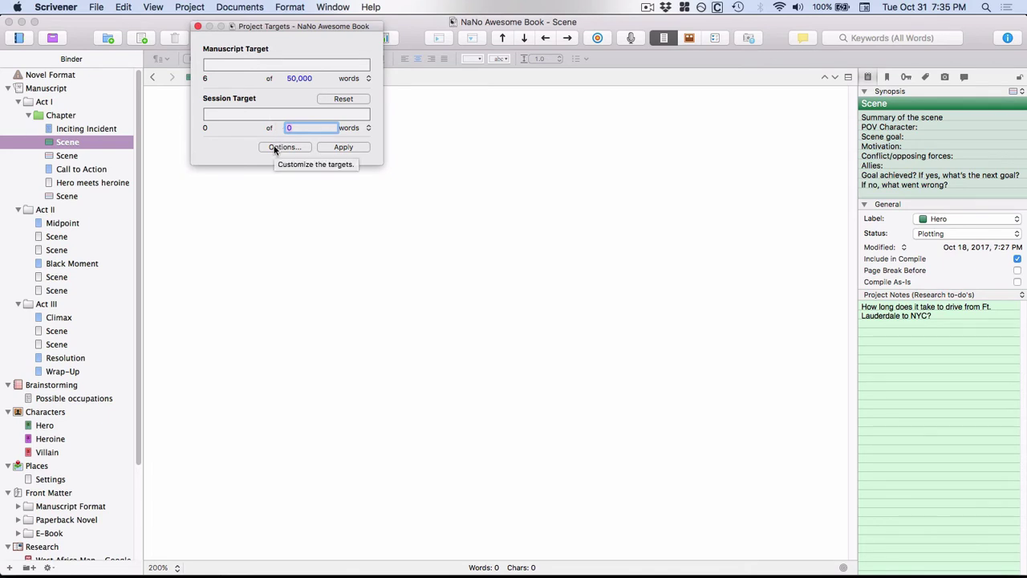
In the target options, enable a draft deadline of 11/30/2017 and check the session reset choices.
click(274, 148)
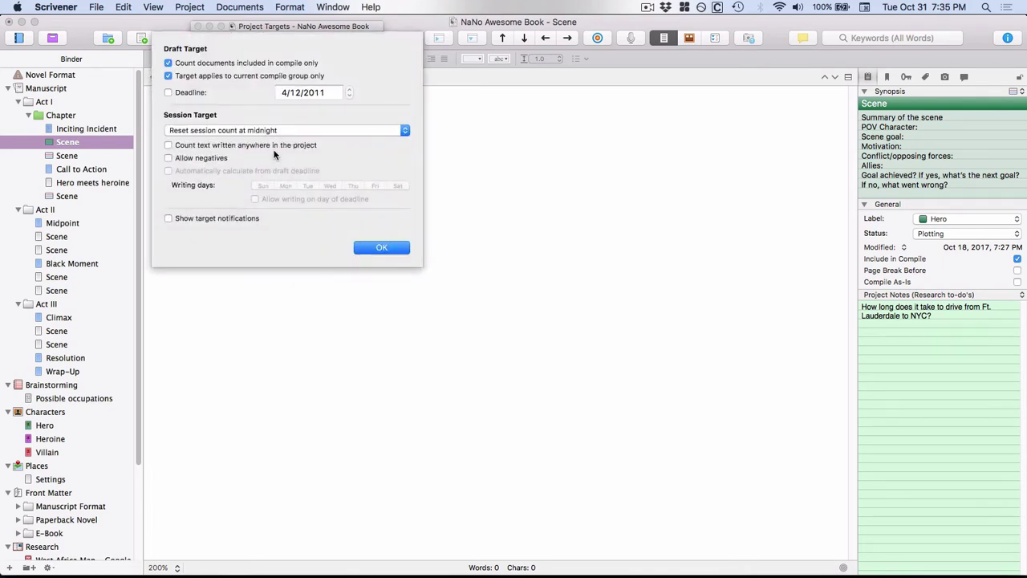
click(169, 93)
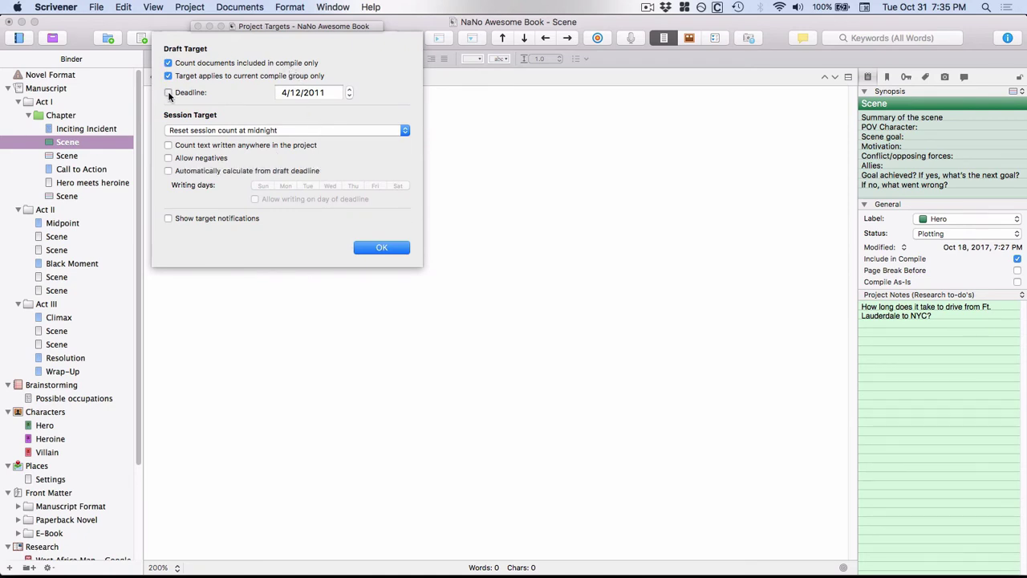
click(328, 94)
text(11/30/ 201)
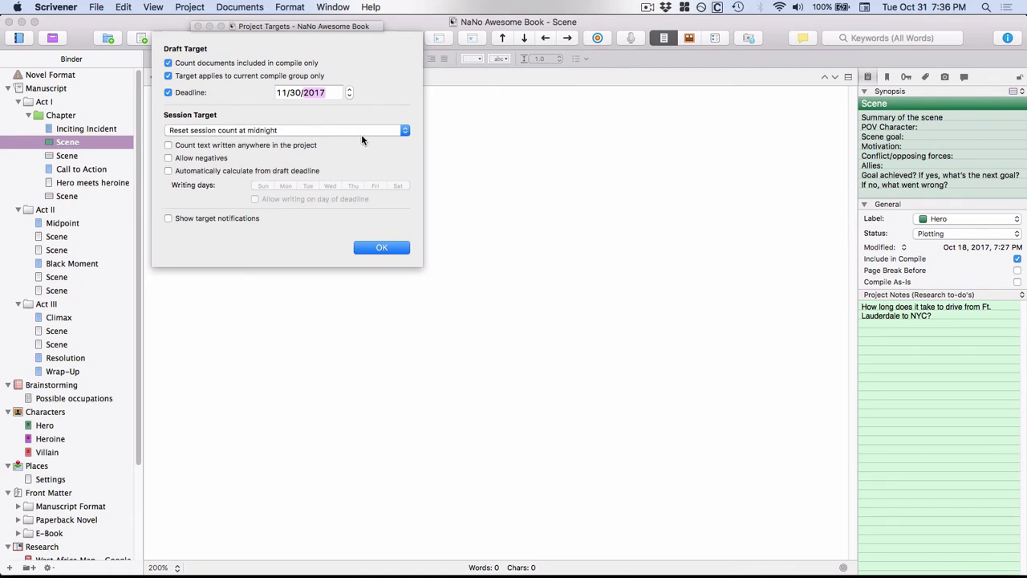
click(405, 132)
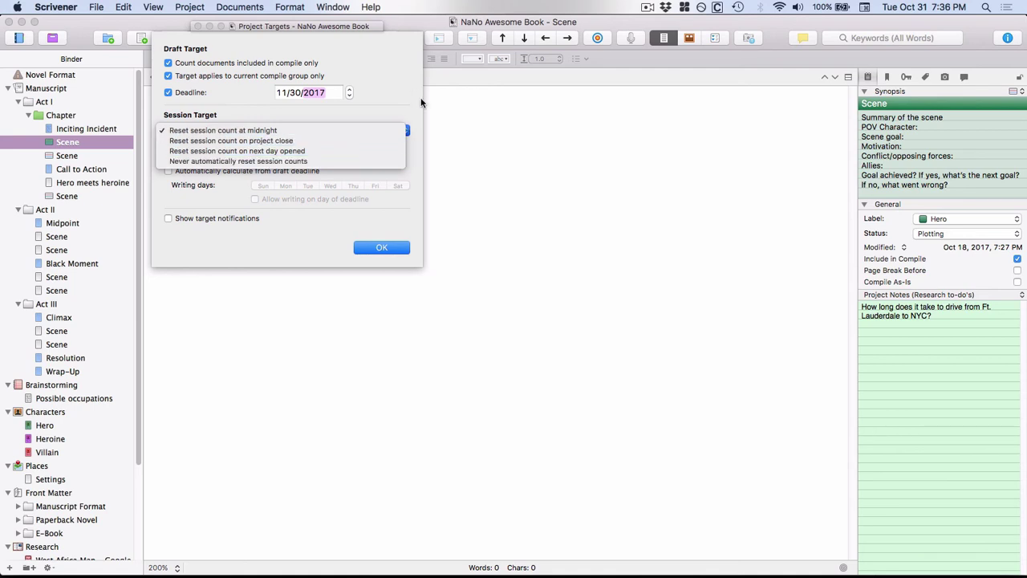
Keep the midnight reset and allow negatives, deadline-based session targets and writing on deadline day.
click(394, 96)
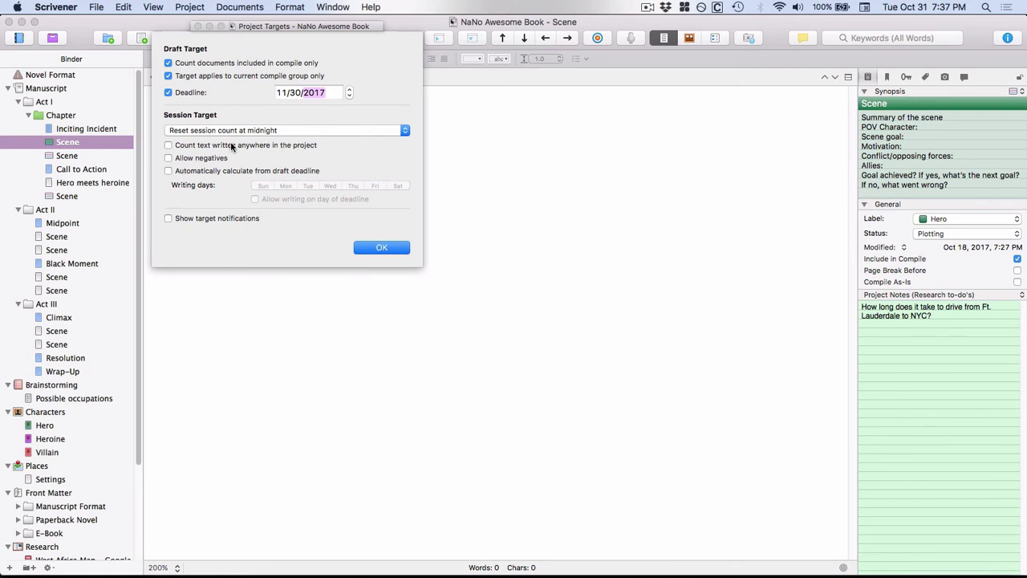
click(168, 158)
click(168, 172)
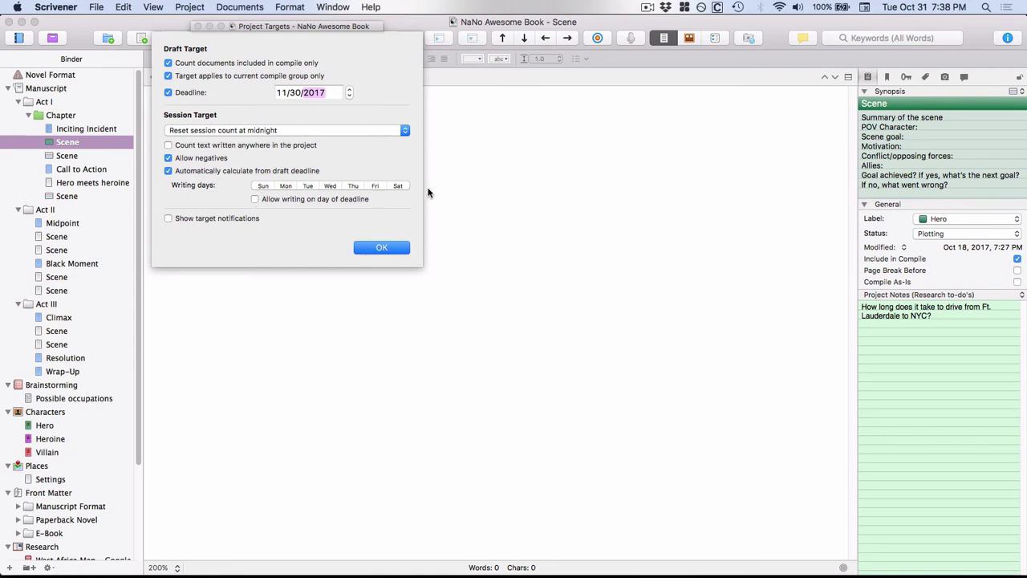
click(254, 199)
click(378, 248)
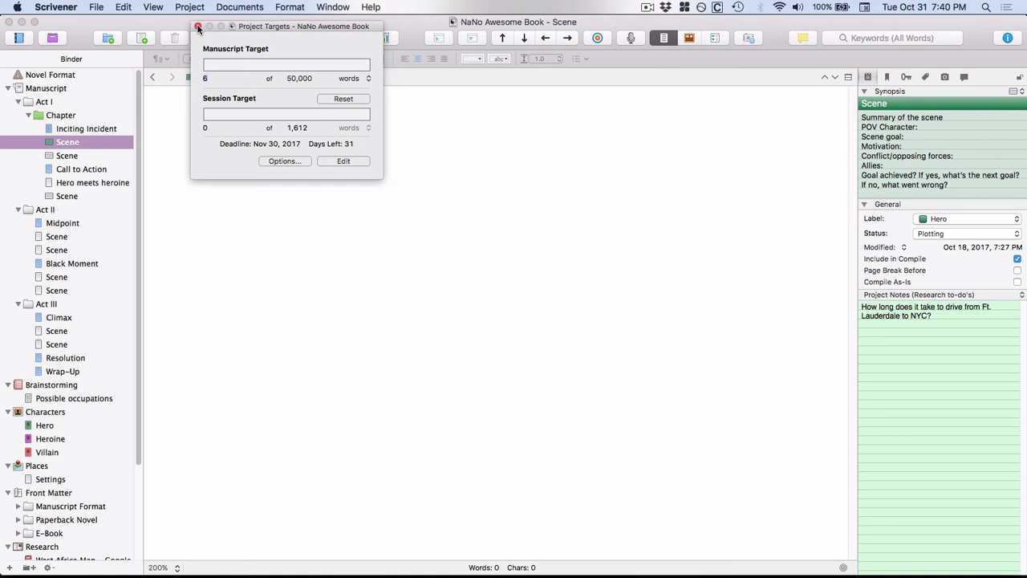
Close Project Targets and add a document named 'NaNo Word Count' in the Research folder.
click(198, 27)
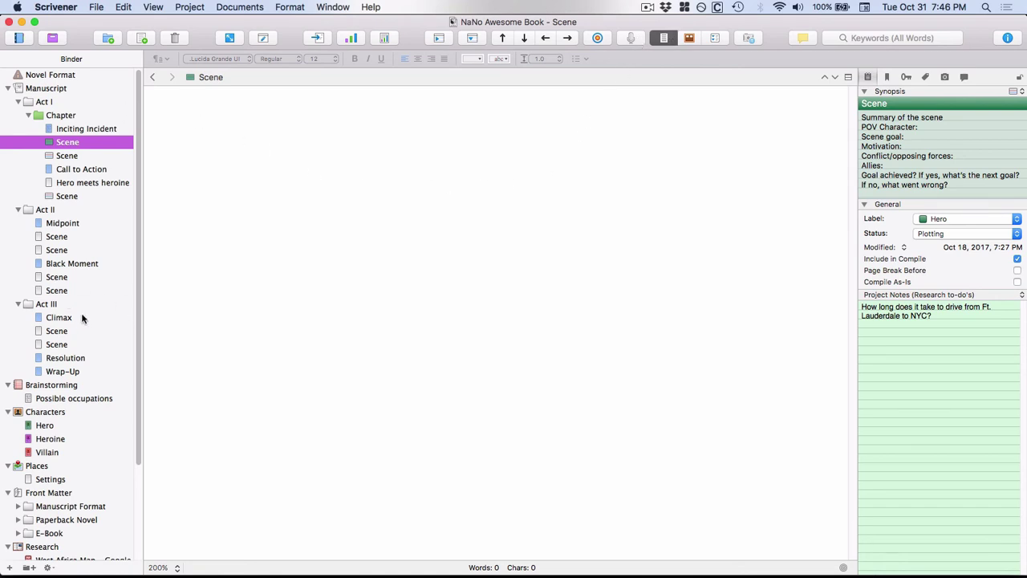
scroll(88, 319, down, 3)
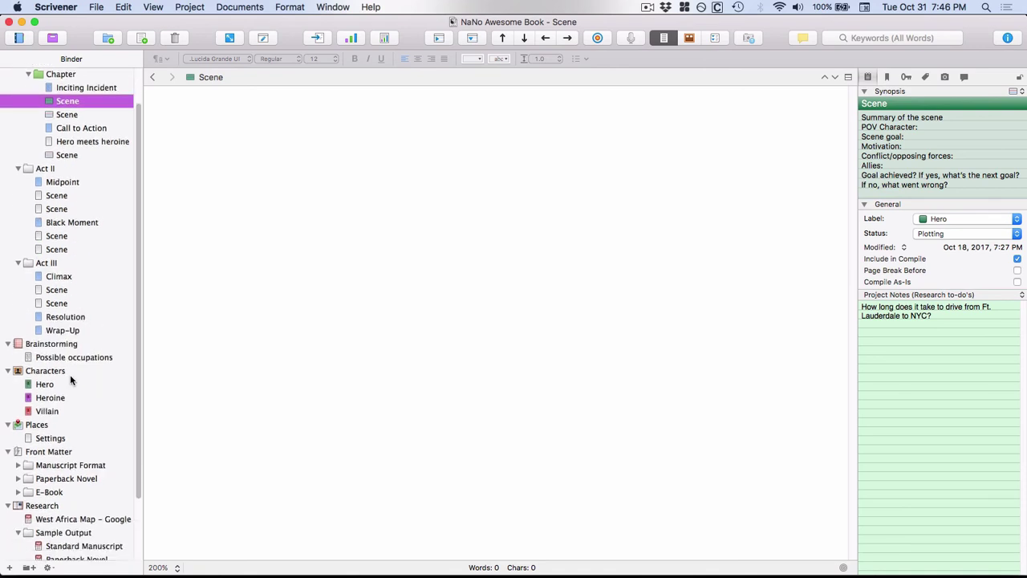
scroll(18, 375, down, 2)
scroll(18, 376, down, 2)
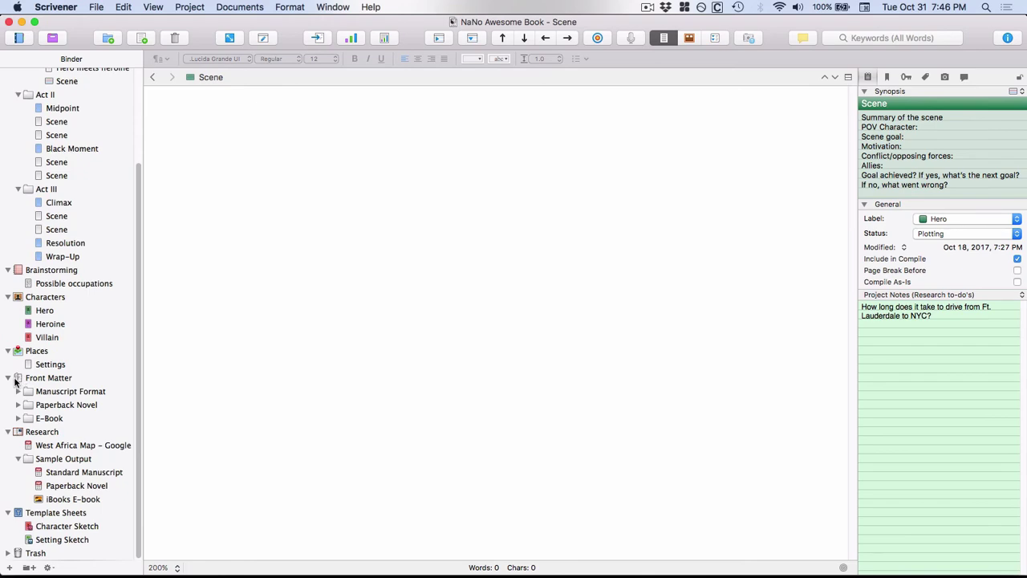
click(19, 434)
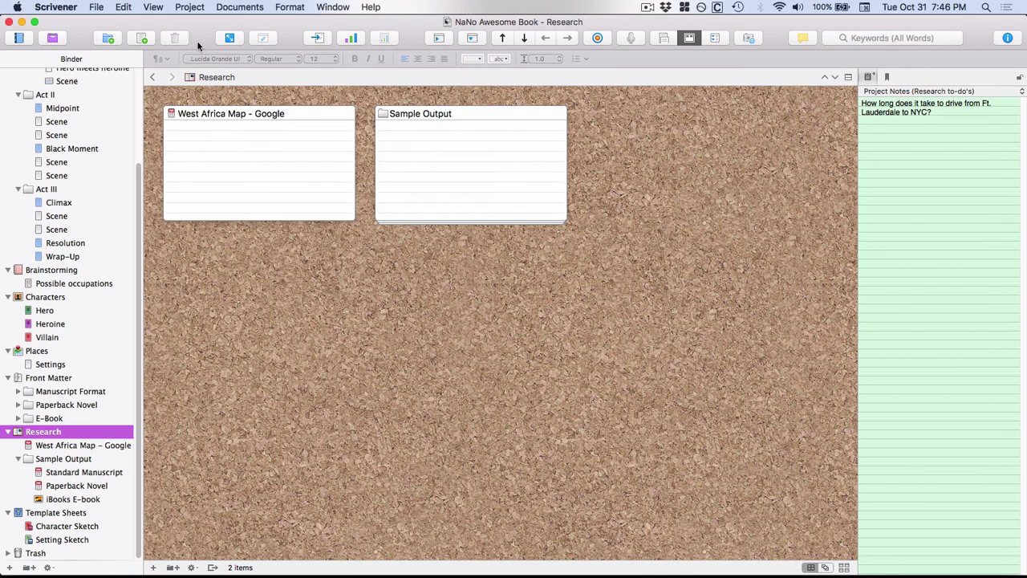
click(142, 38)
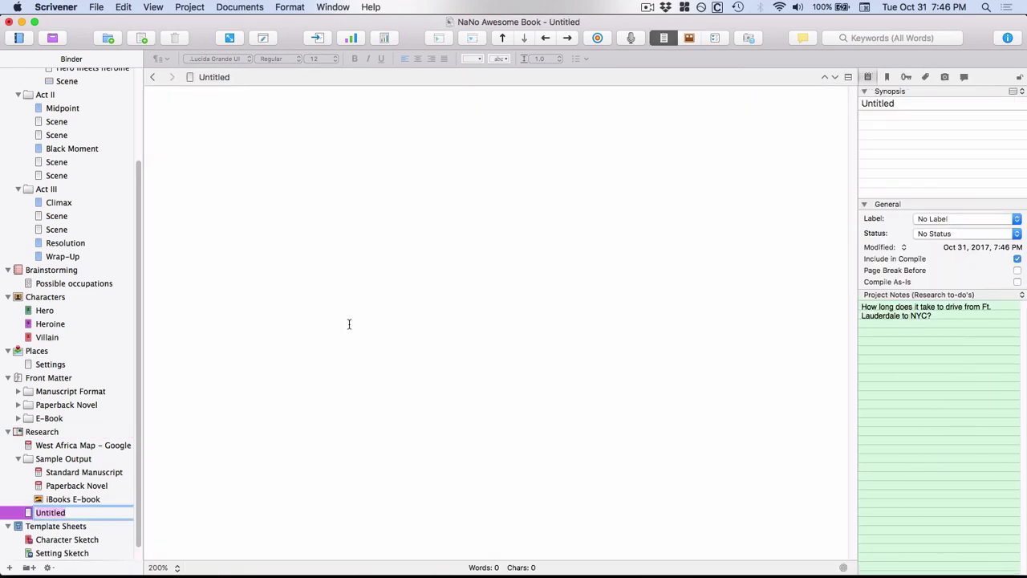
text(NaNo Word Count)
key(Return)
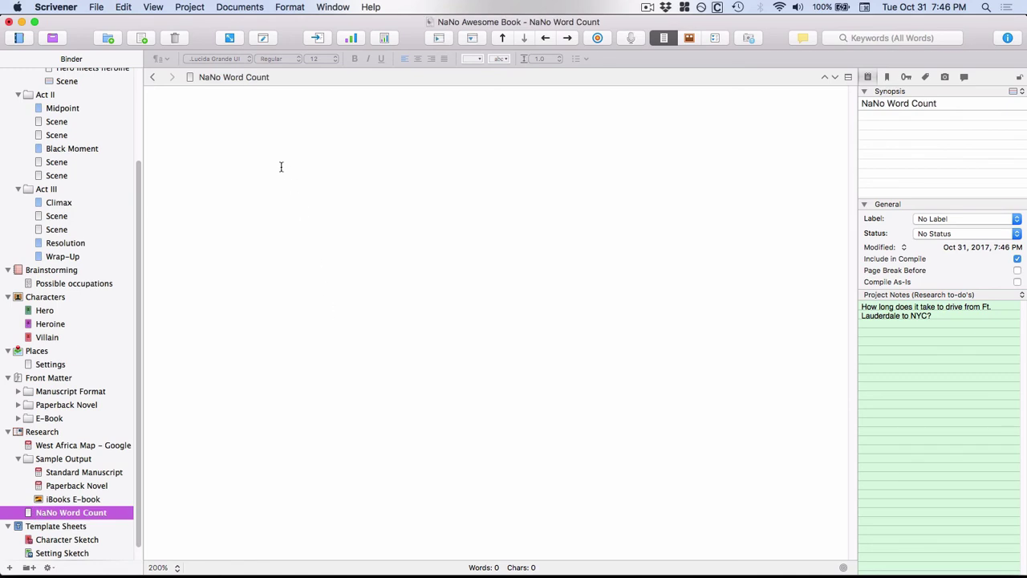
Insert a new table into the NaNo Word Count document.
click(218, 121)
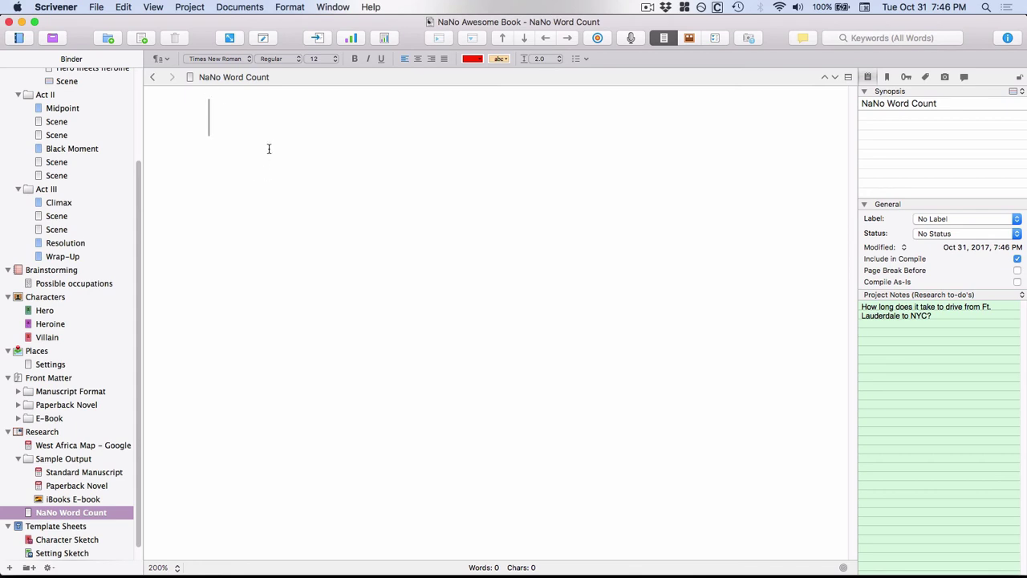
click(292, 7)
mouse_move(295, 56)
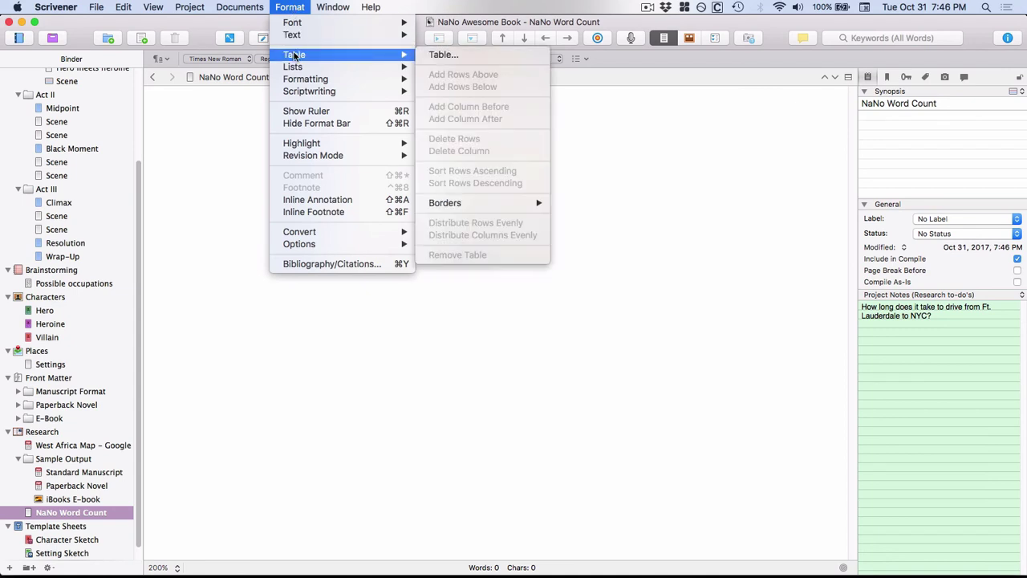
click(447, 55)
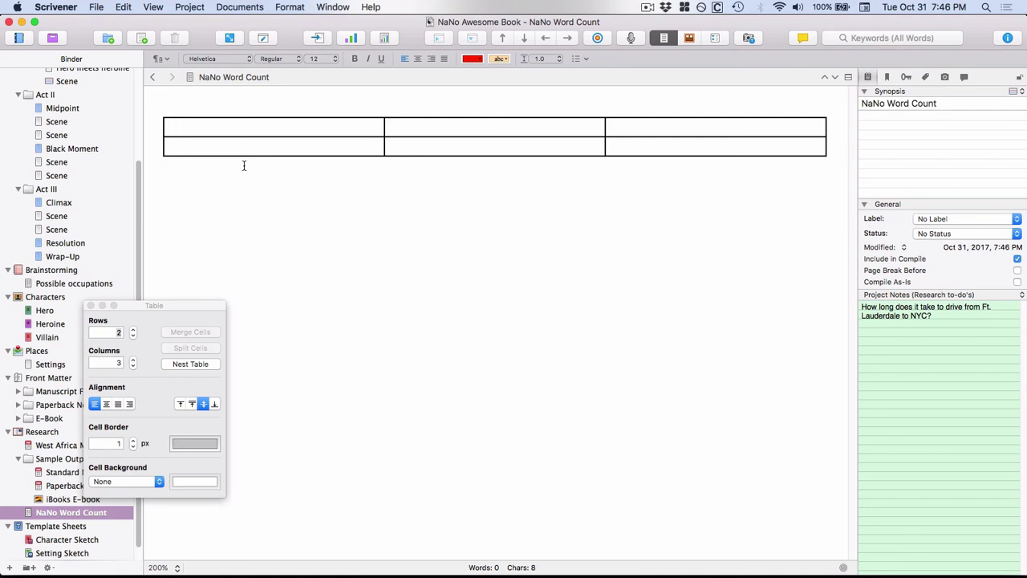
Type the header cells Date, Daily Word Count and Total Word Count.
text(Date)
key(Tab)
text(Daily)
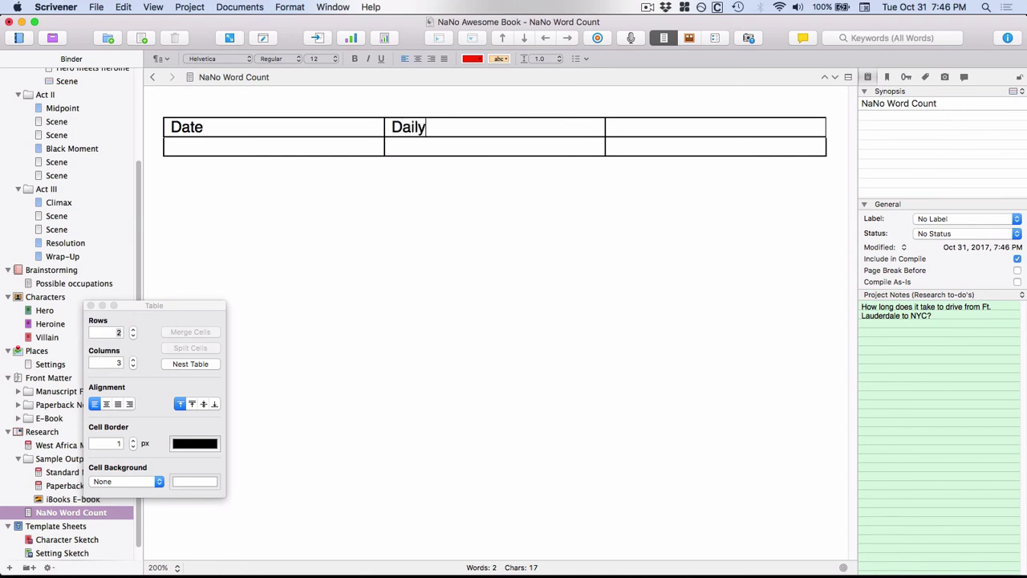
text( Word Count )
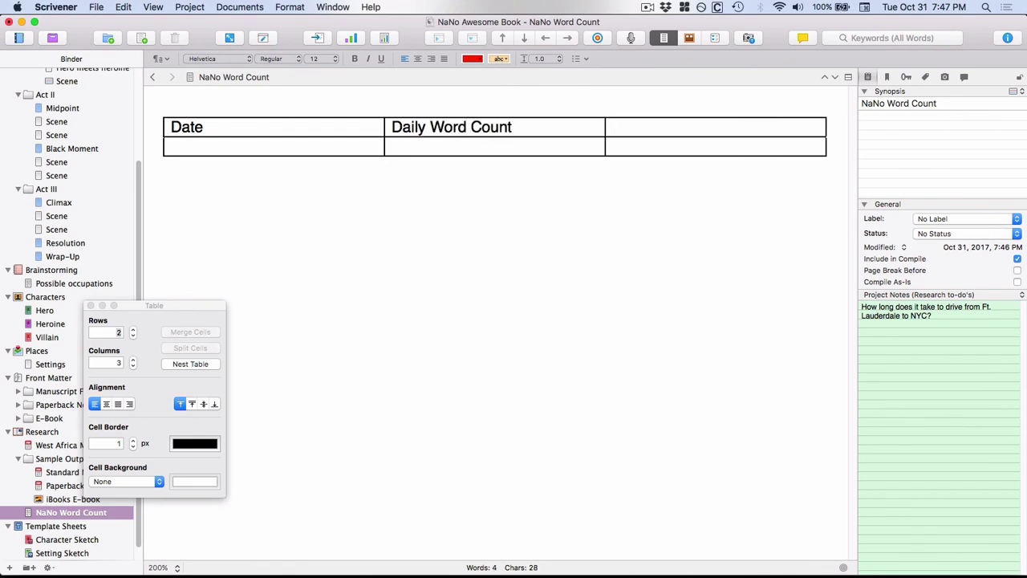
text(Total Word )
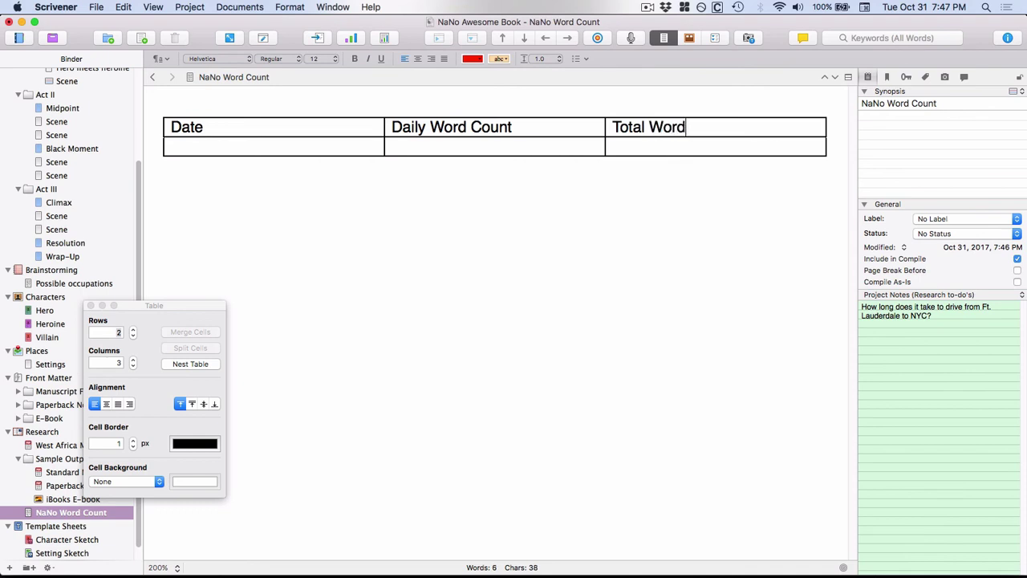
text(Count)
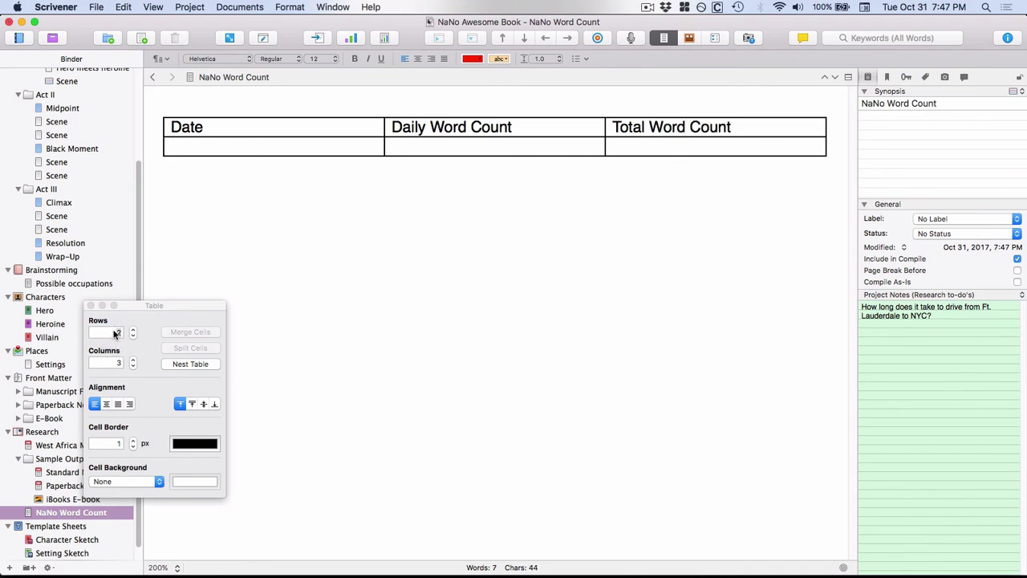
Change the table's row count from 2 to 31 in the Table panel.
click(116, 333)
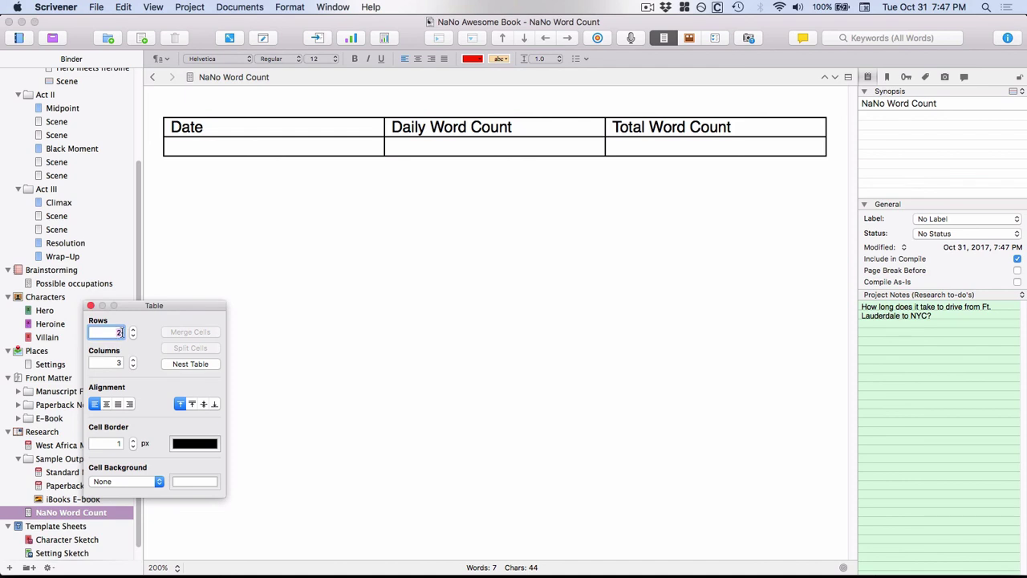
double_click(120, 332)
text(31)
key(Return)
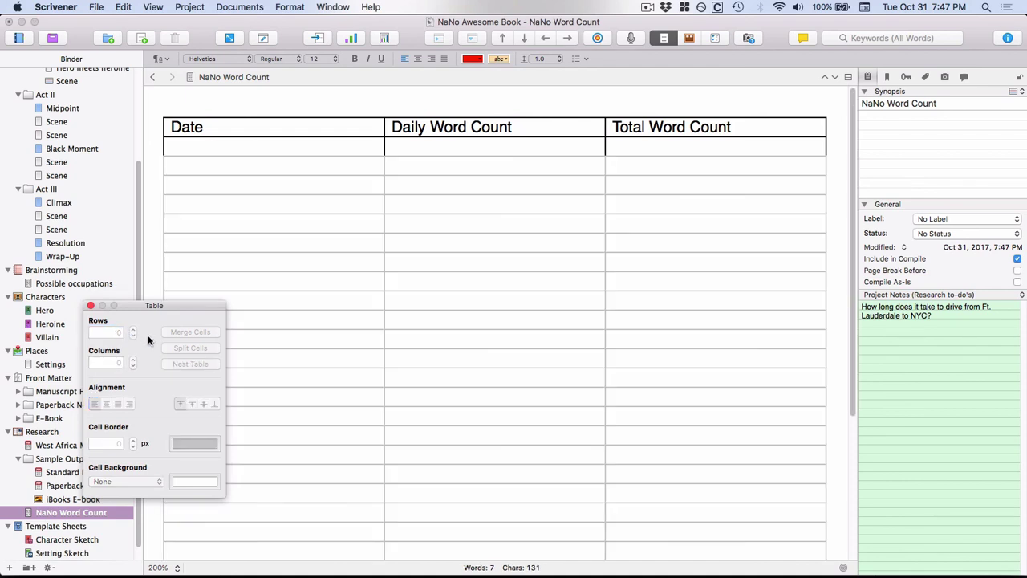
click(265, 146)
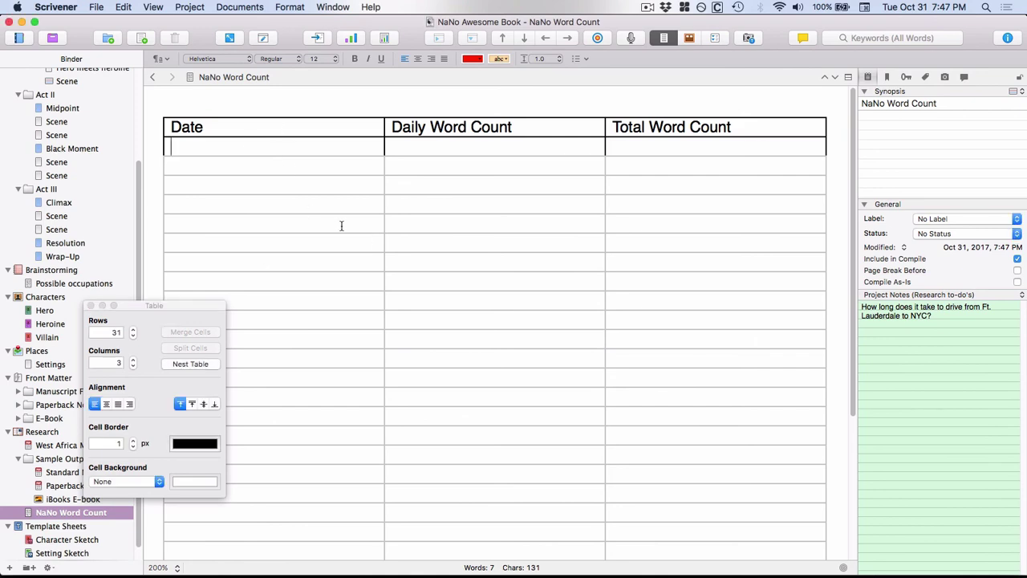
scroll(734, 201, down, 5)
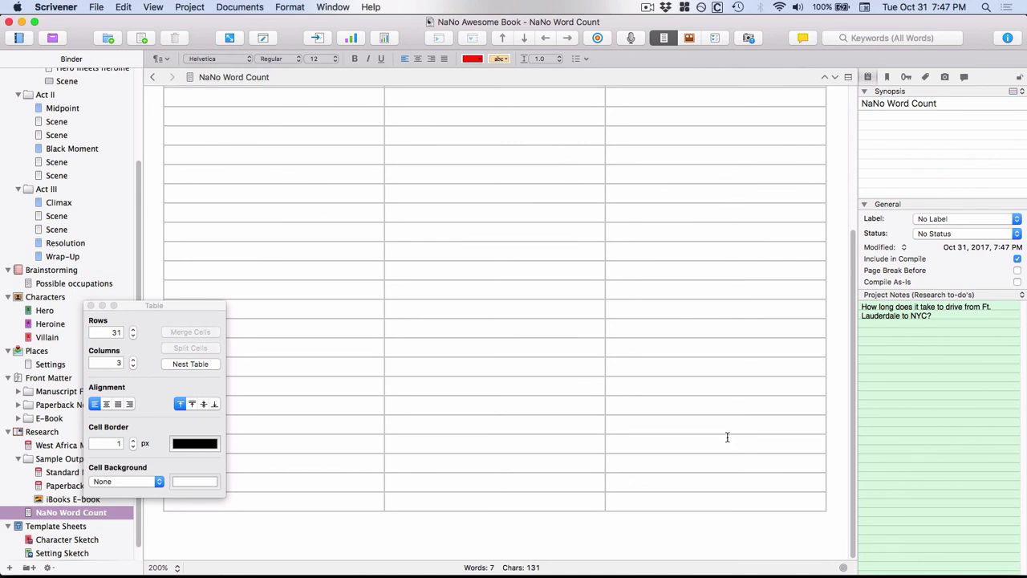
Select all table cells and set their cell border colour to black.
shift+click(705, 501)
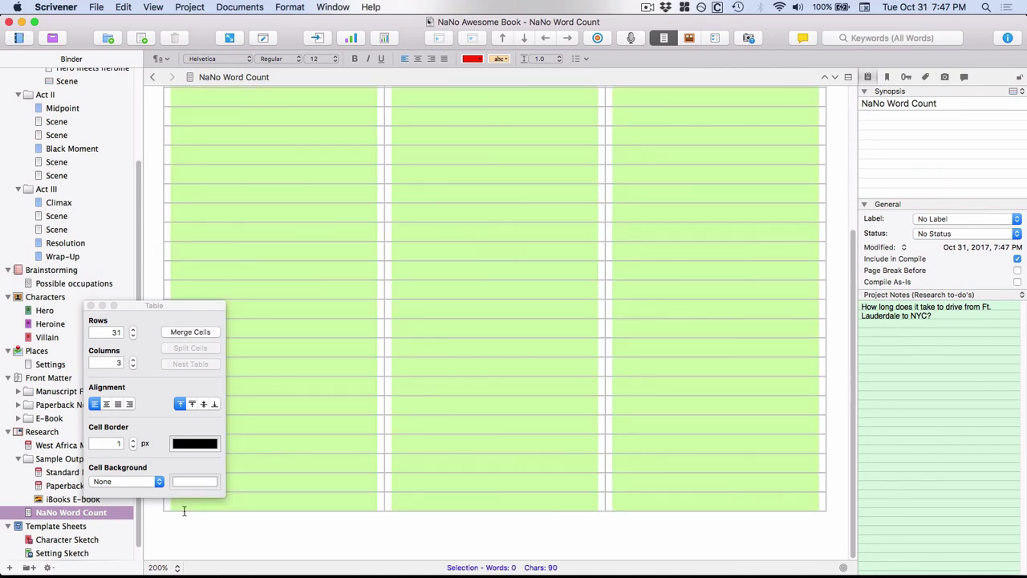
click(107, 446)
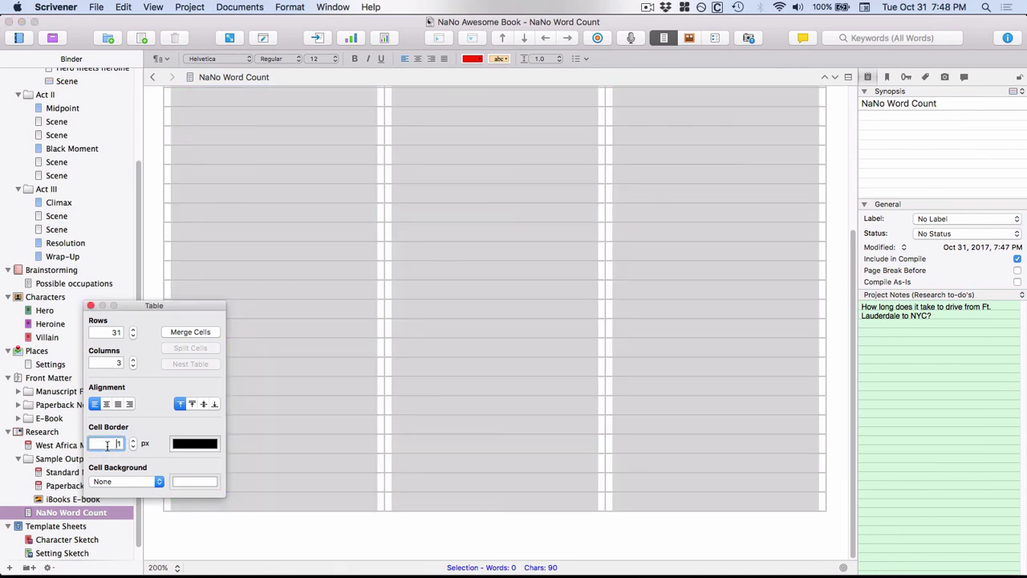
click(188, 447)
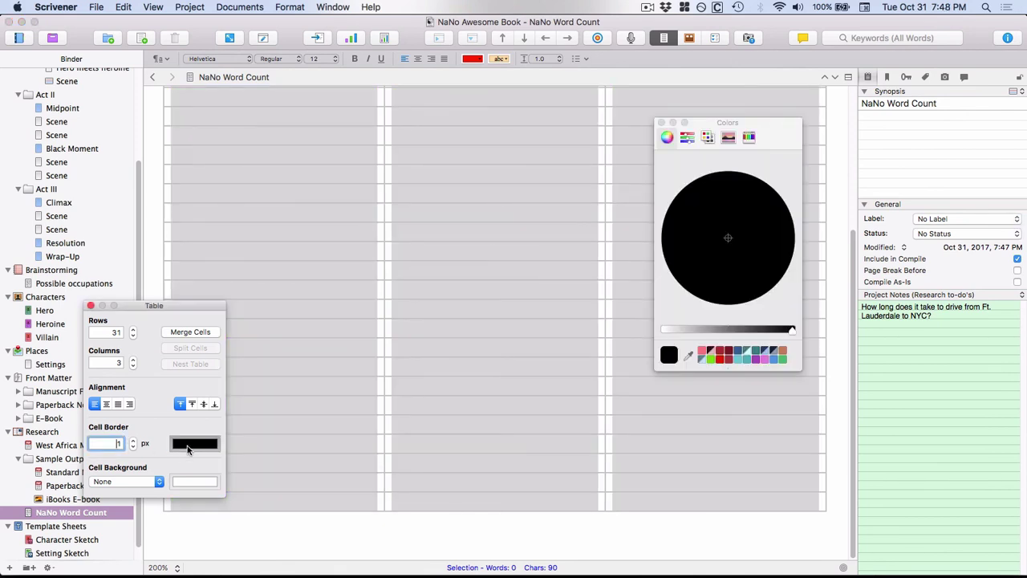
click(720, 216)
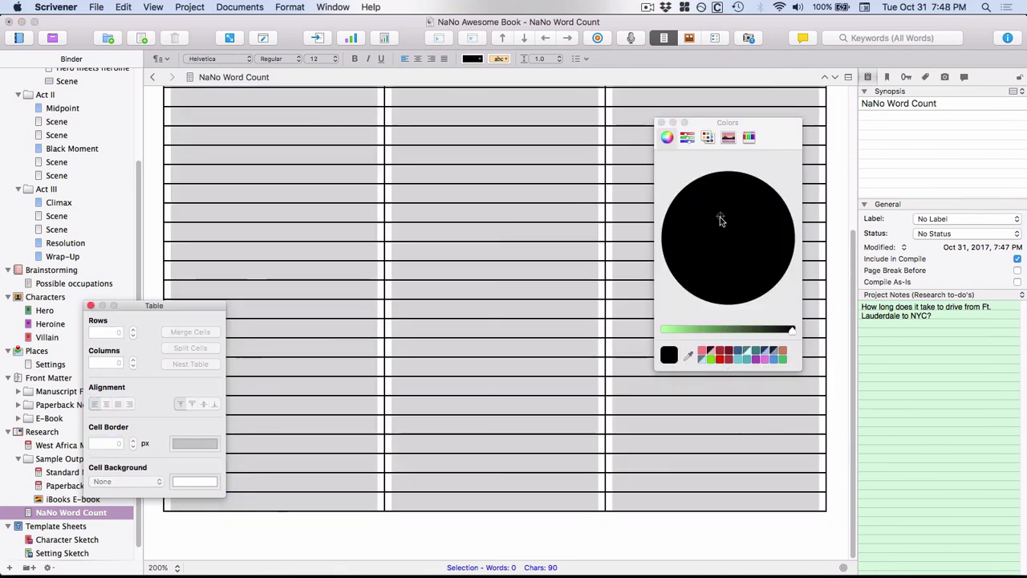
click(661, 123)
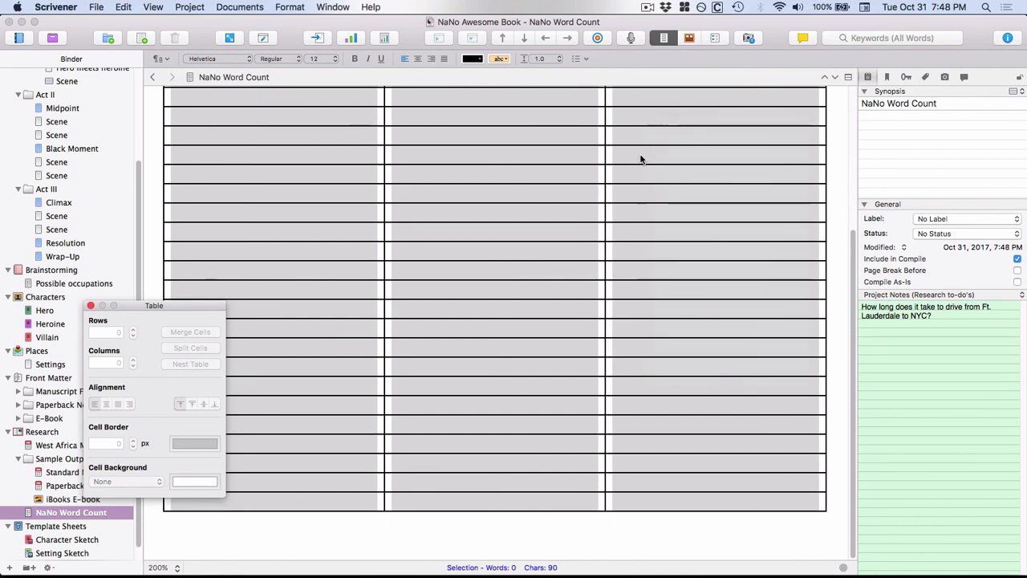
click(355, 525)
scroll(356, 514, up, 2)
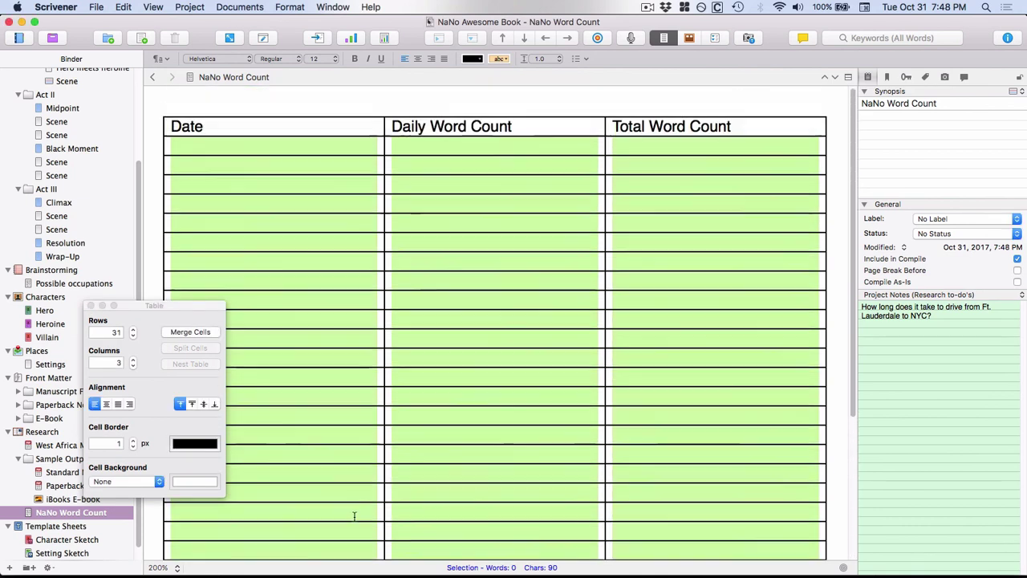
click(288, 146)
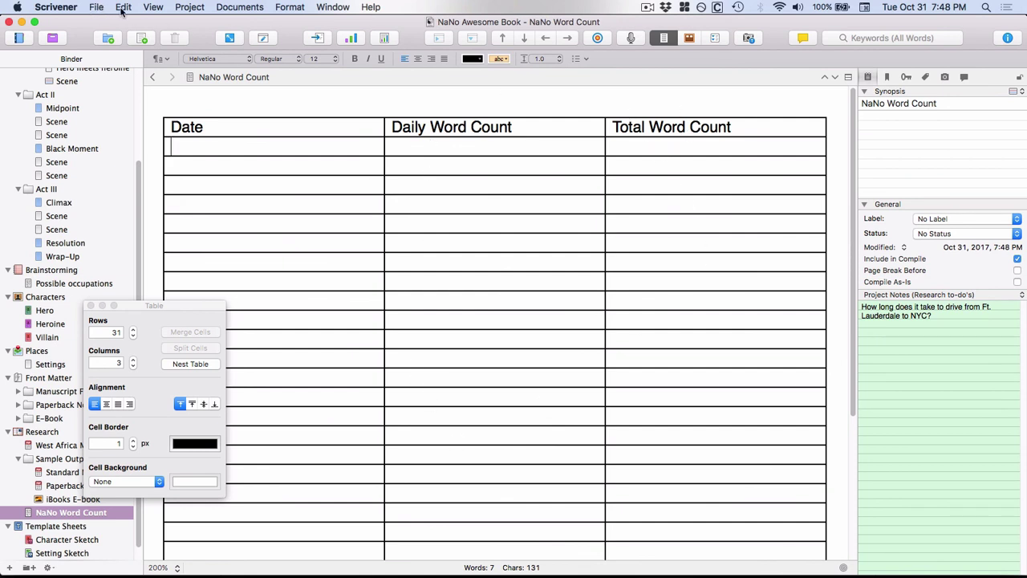
click(597, 38)
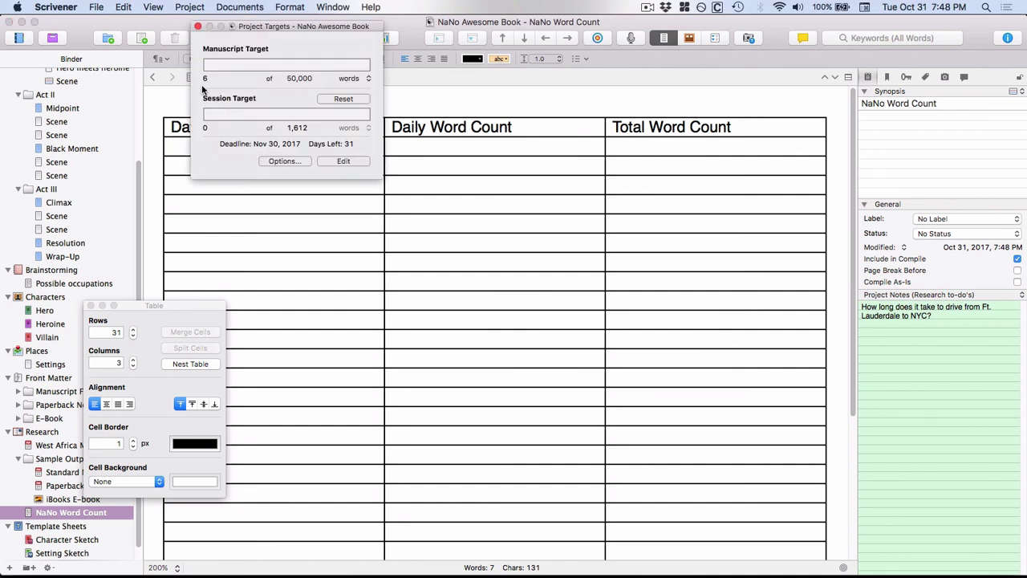
click(213, 78)
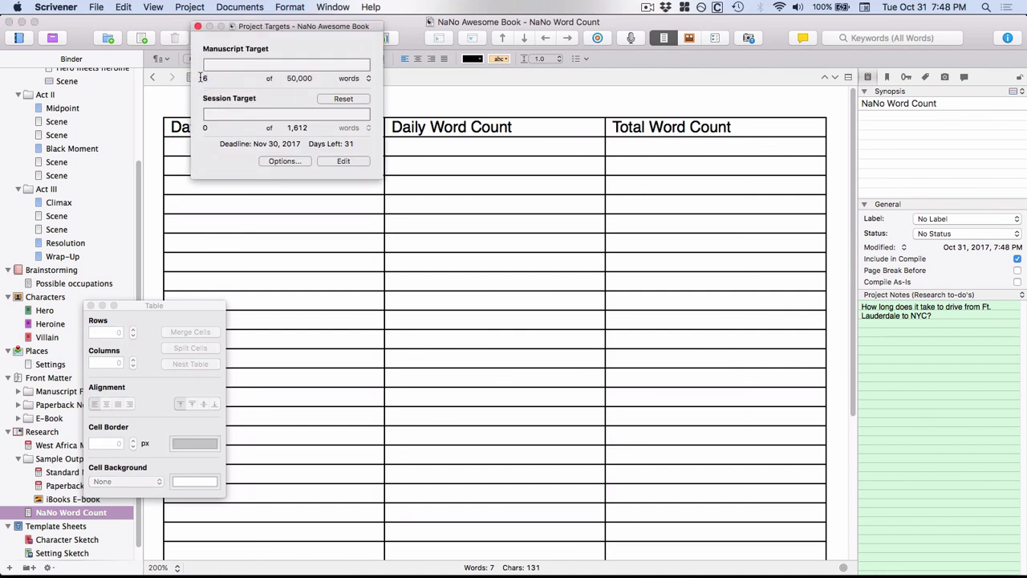
drag(199, 78, 267, 108)
click(211, 128)
click(689, 197)
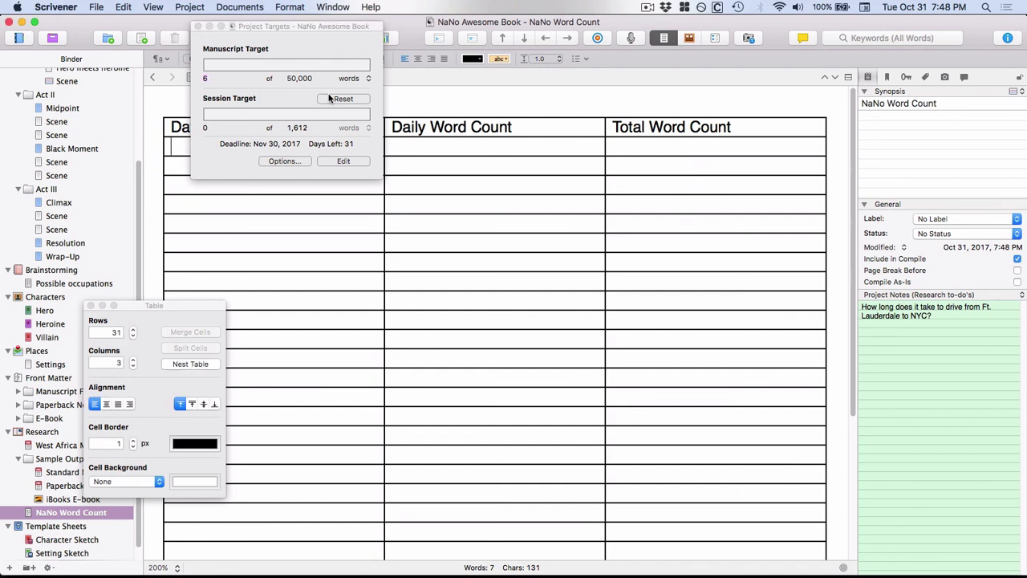
click(200, 27)
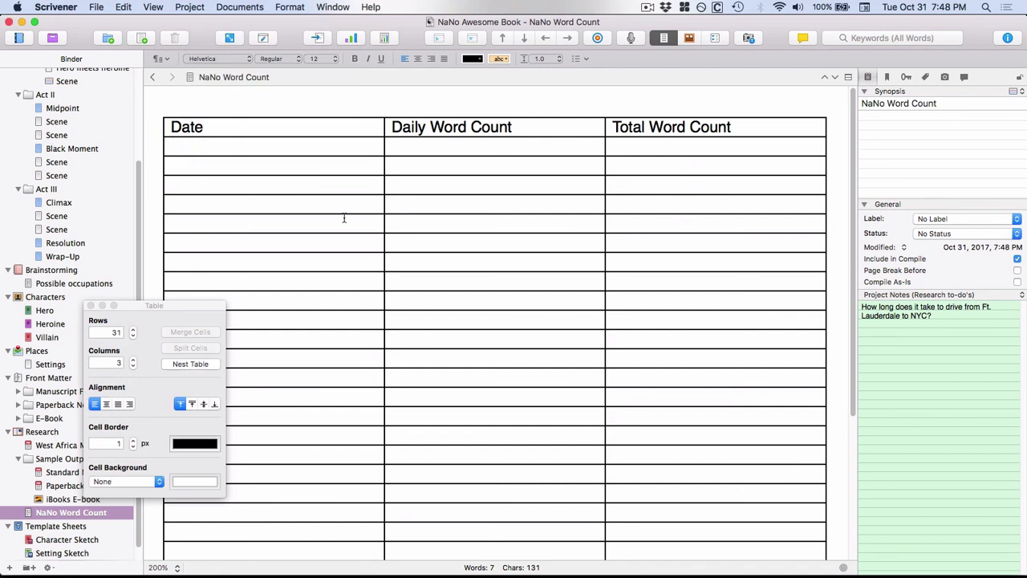